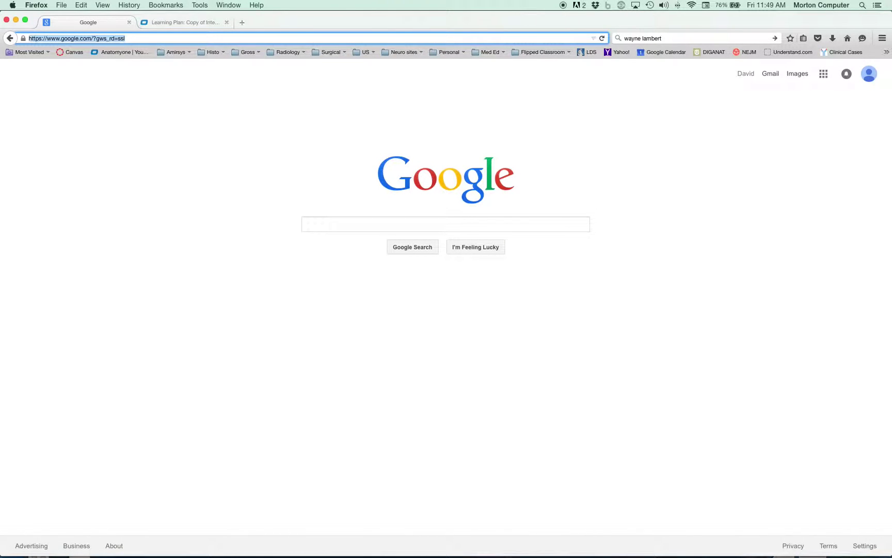
type("anatomyone.com/")
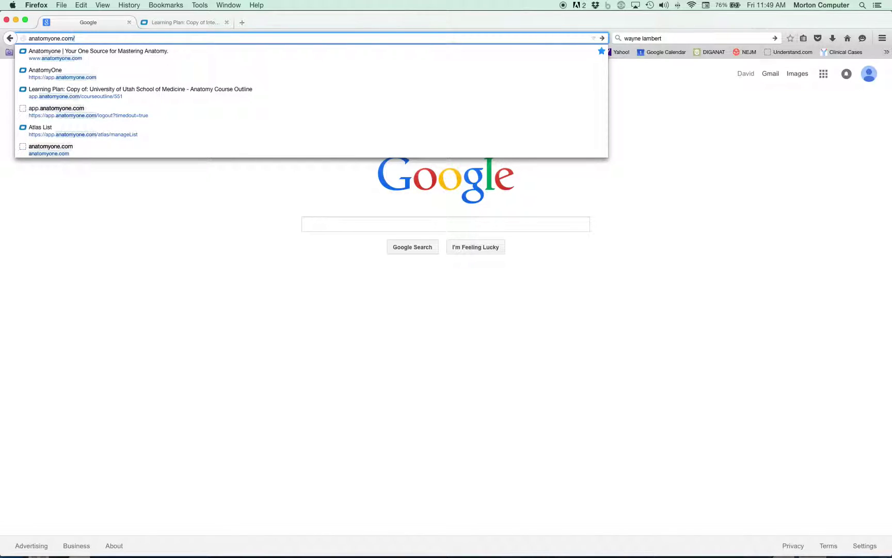
Load the anatomyone.com homepage from the address bar.
key("Return")
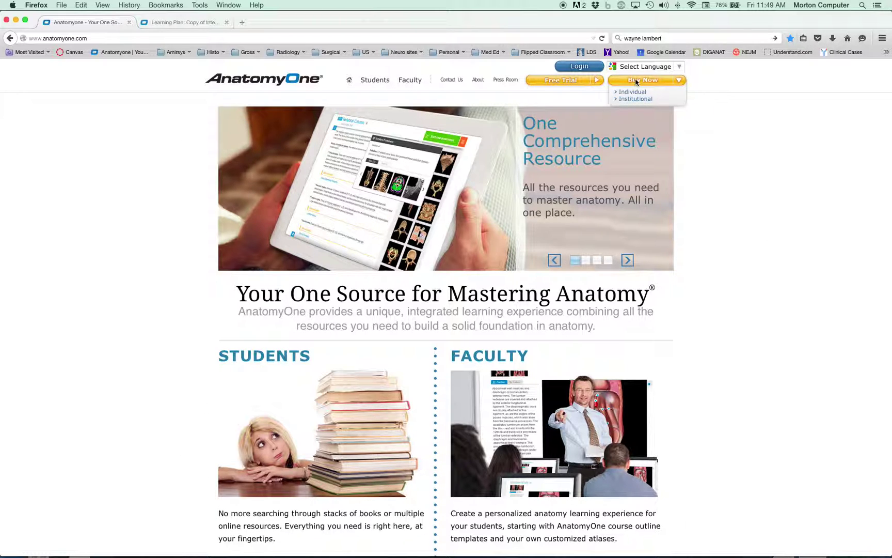
Open the one-year subscription chooser comparing Core Pack ($99) and Course Pack ($148).
mouse_move(643, 80)
left_click(633, 90)
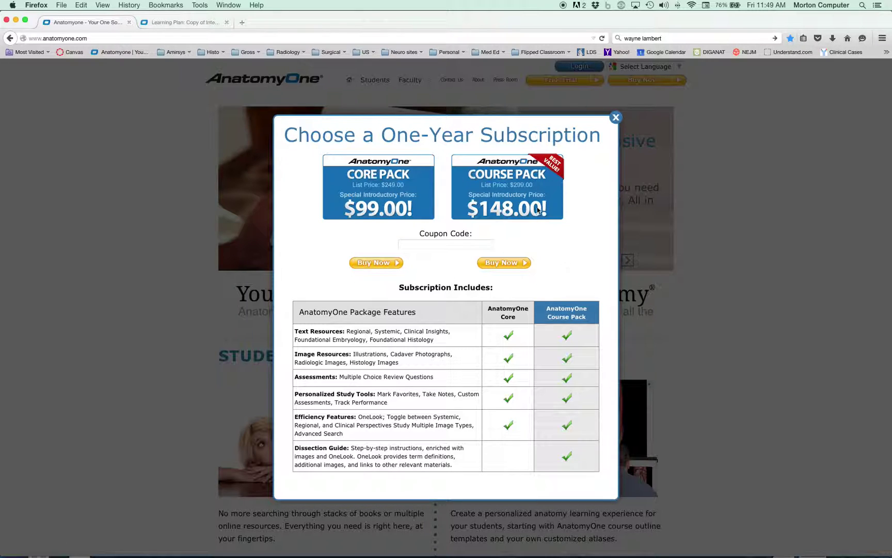
Start buying the $99 Core Pack subscription.
left_click(387, 265)
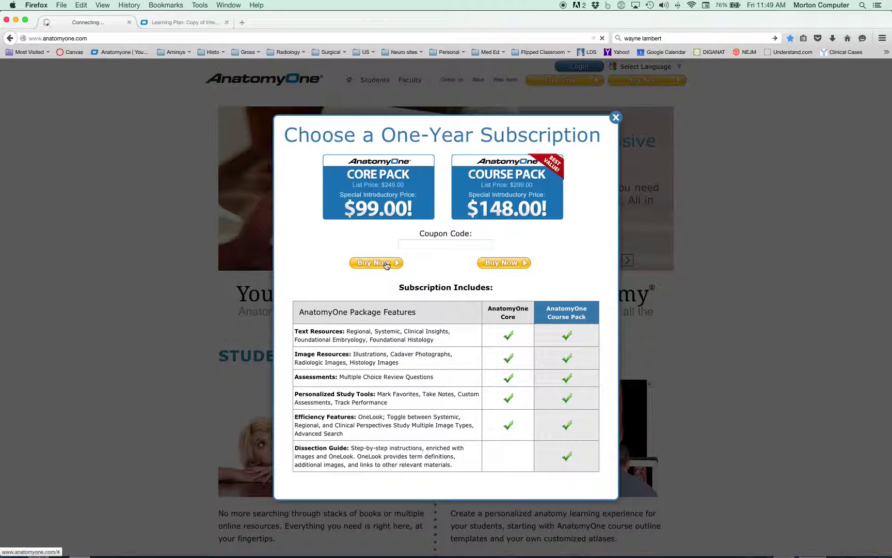